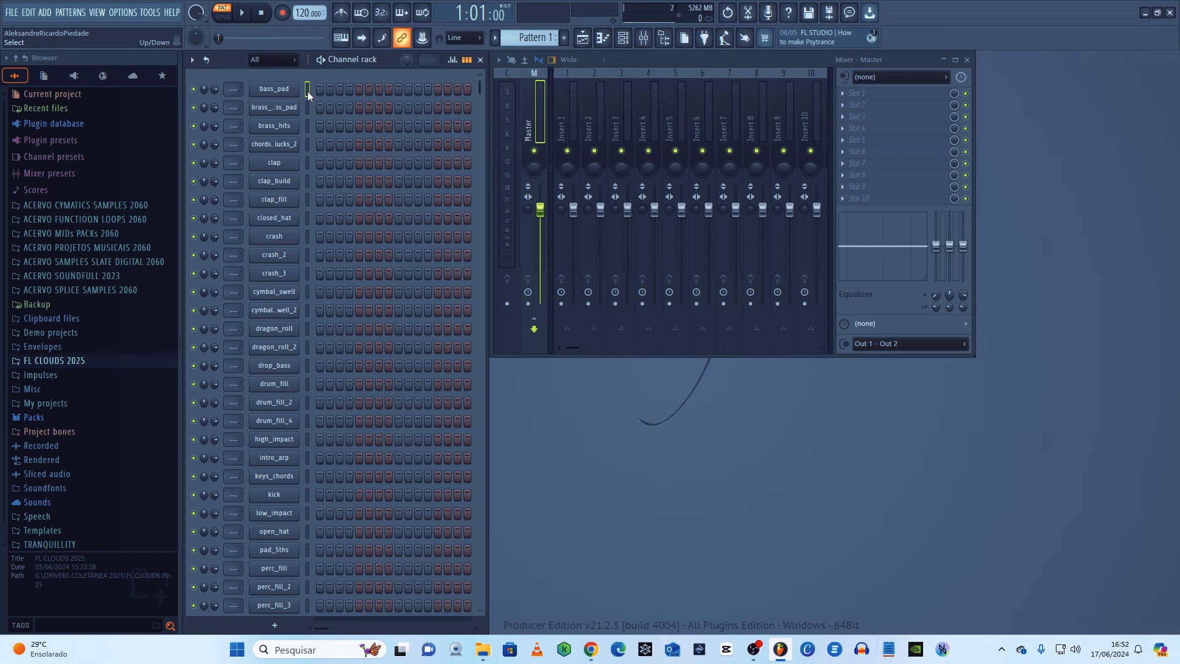
Select all the imported stem channels in the channel rack and look through the full list.
right_click(308, 92)
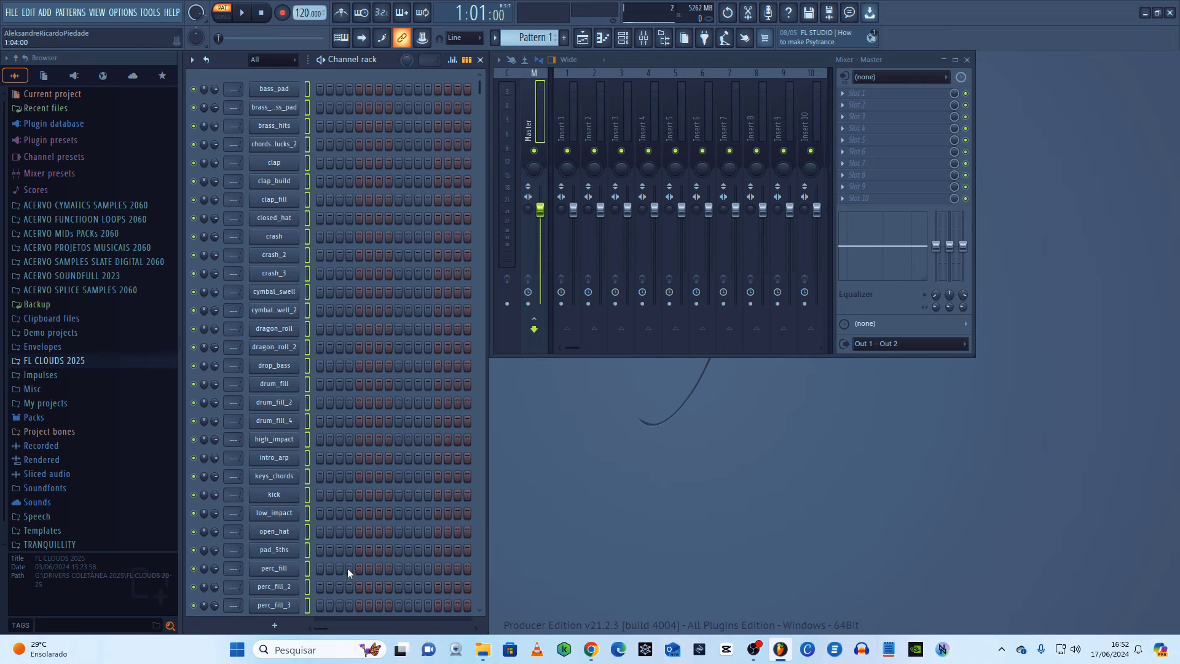
scroll(349, 553, down, 10)
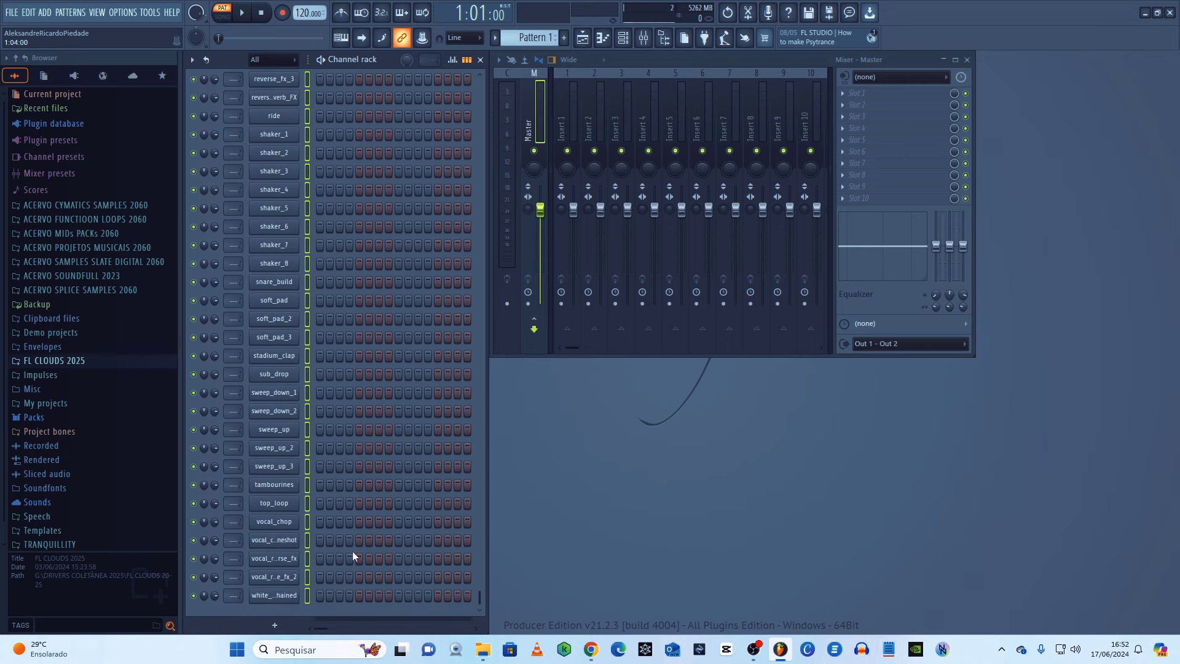
scroll(352, 551, up, 10)
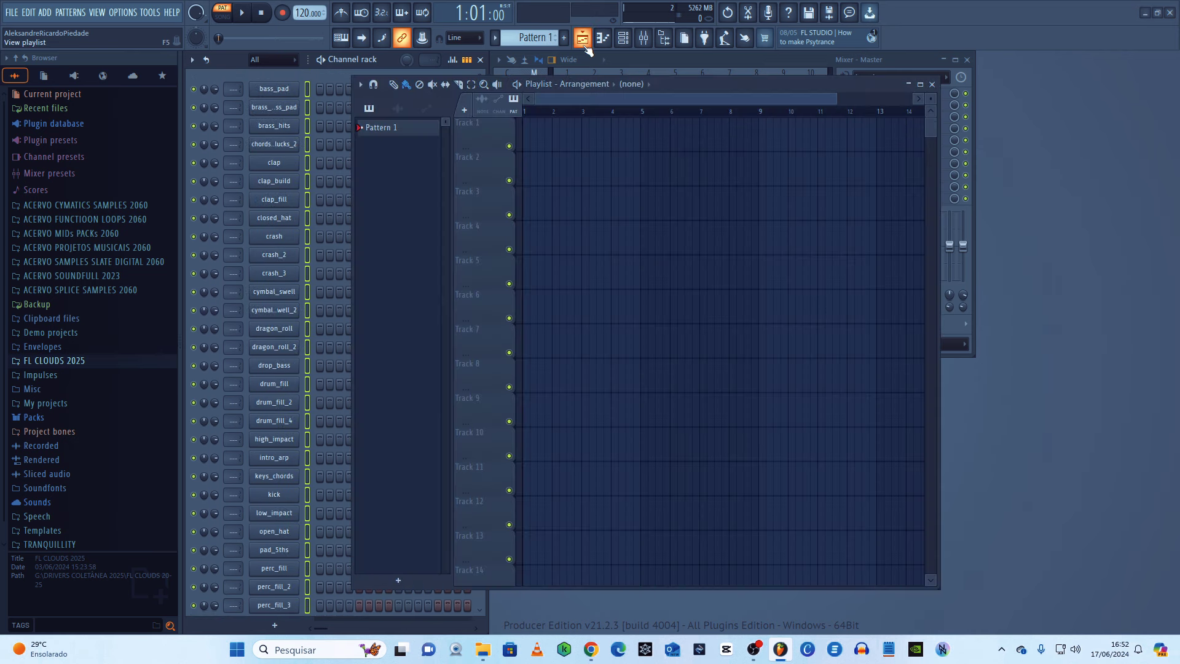
Bring all the selected WAV files from the stems folder into the playlist, starting at bar 1 on Track 1.
click(583, 37)
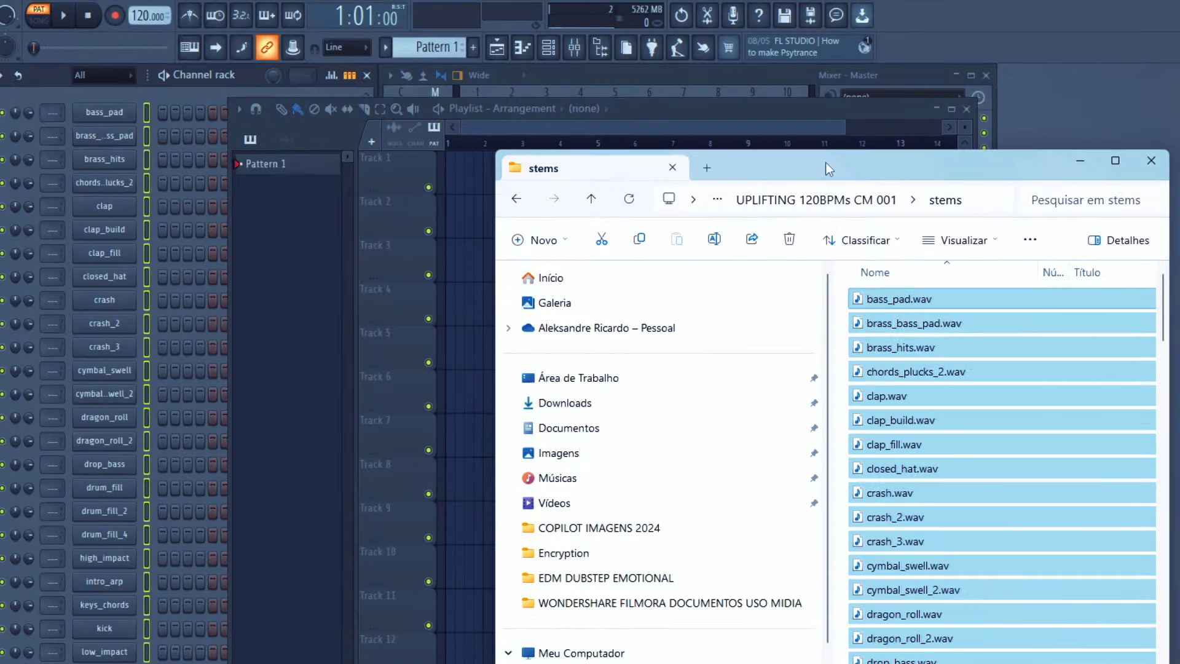
drag(825, 163, 866, 139)
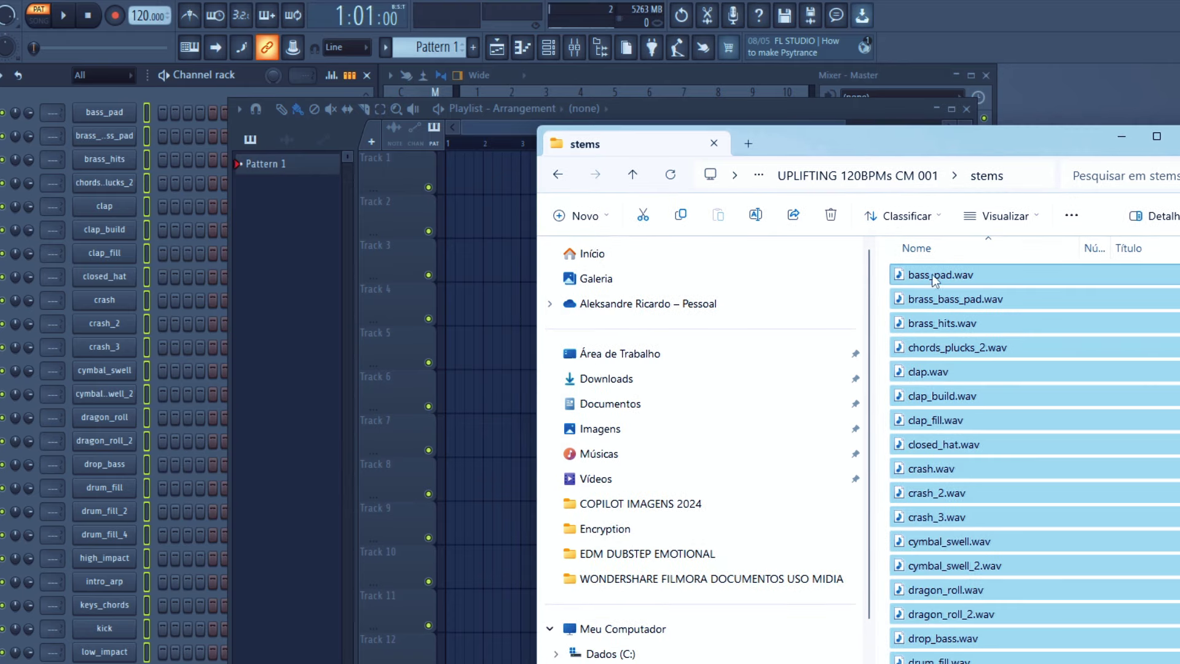
drag(931, 274, 448, 168)
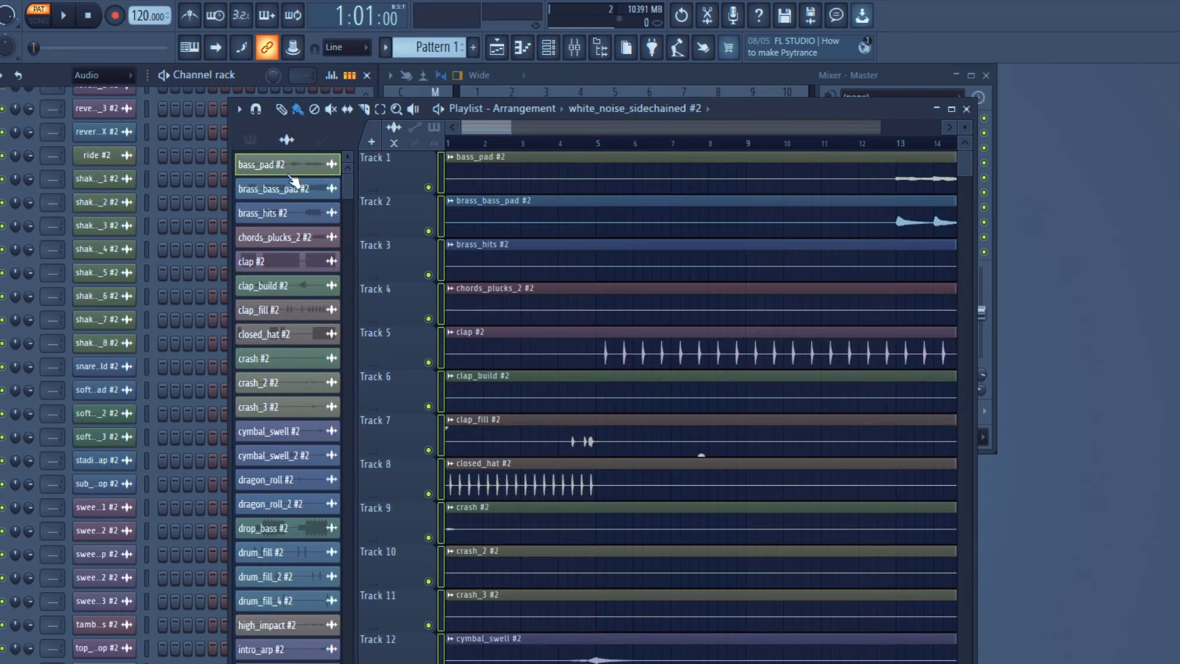
Auto name the playlist tracks after their audio clips and check the track names and colors.
right_click(387, 174)
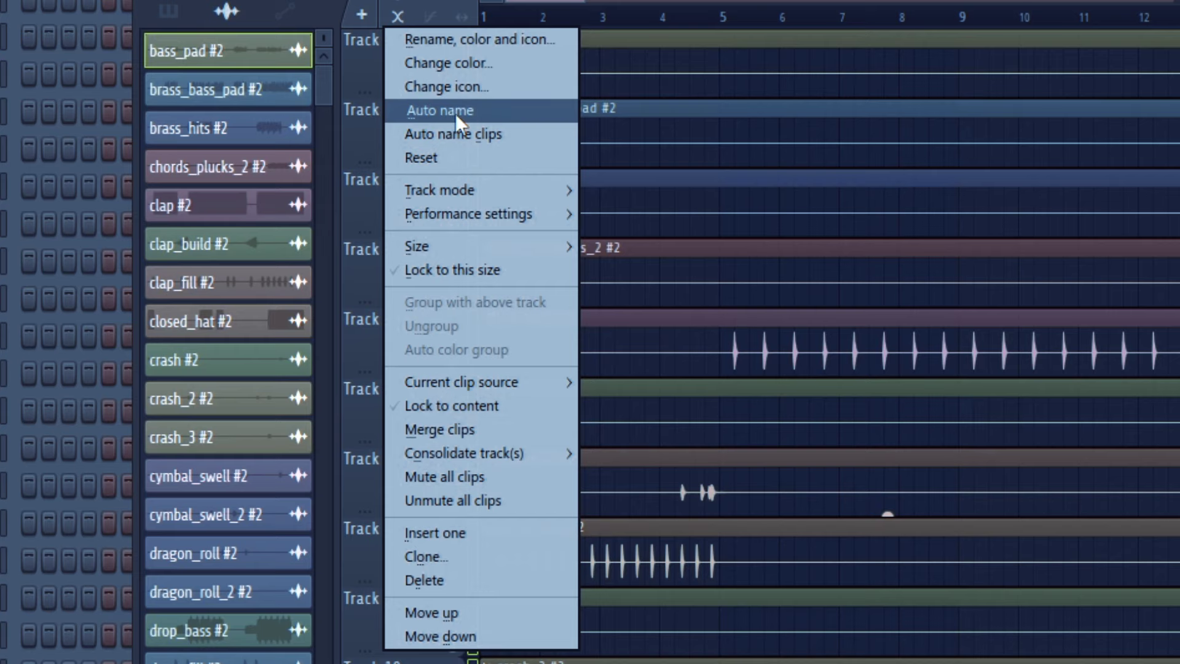
click(455, 113)
scroll(410, 592, down, 3)
scroll(410, 591, down, 9)
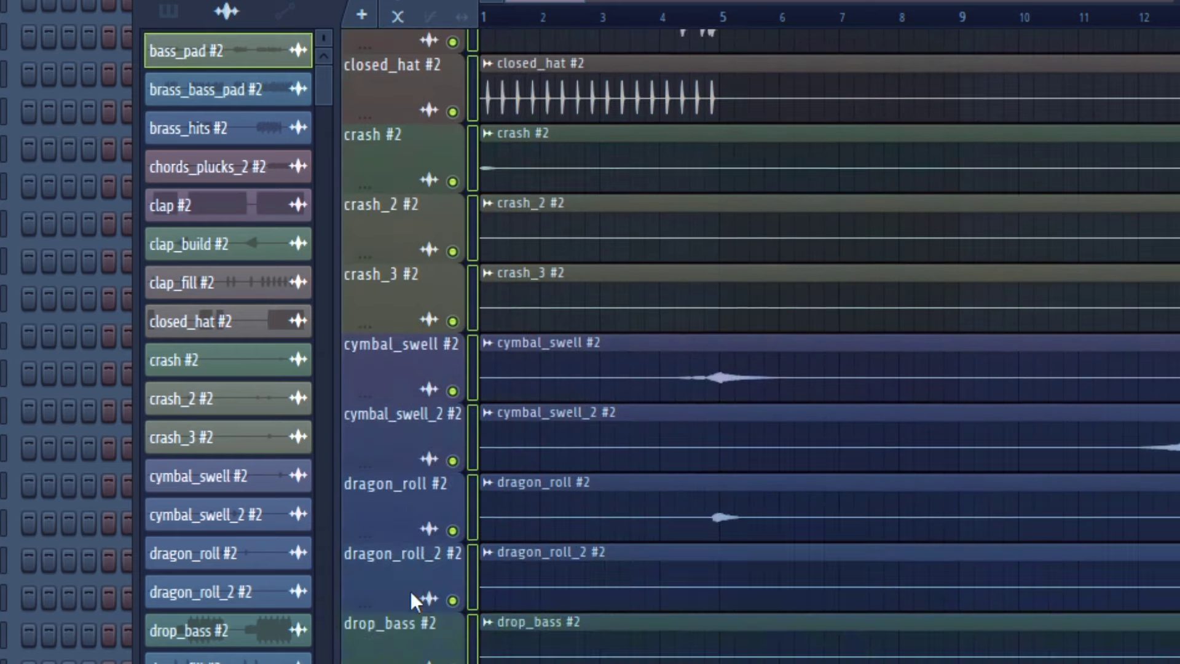
scroll(407, 617, up, 12)
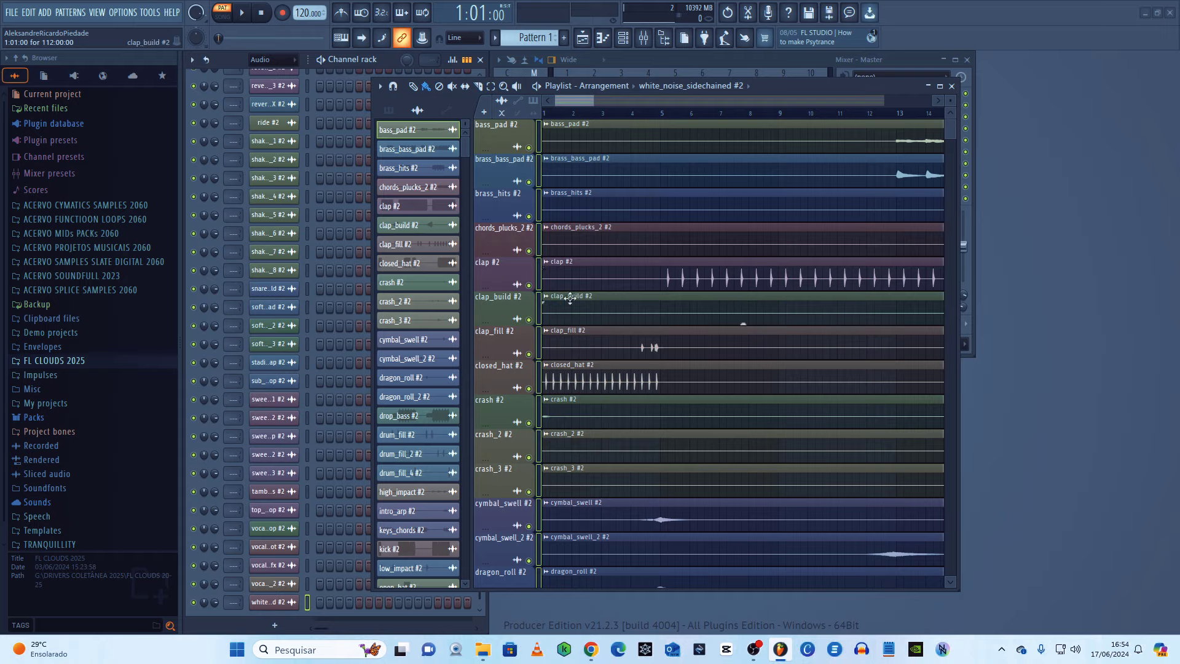
Close the playlist and select all the audio clip channels in the channel rack.
click(956, 90)
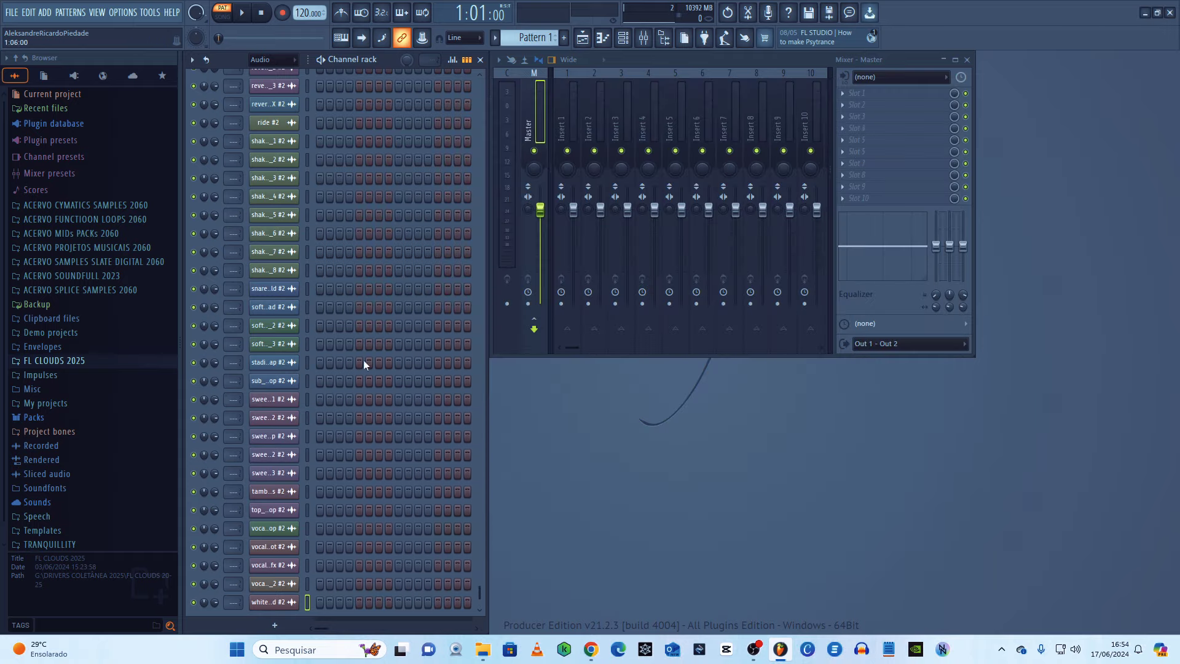
scroll(342, 375, up, 9)
scroll(342, 375, up, 4)
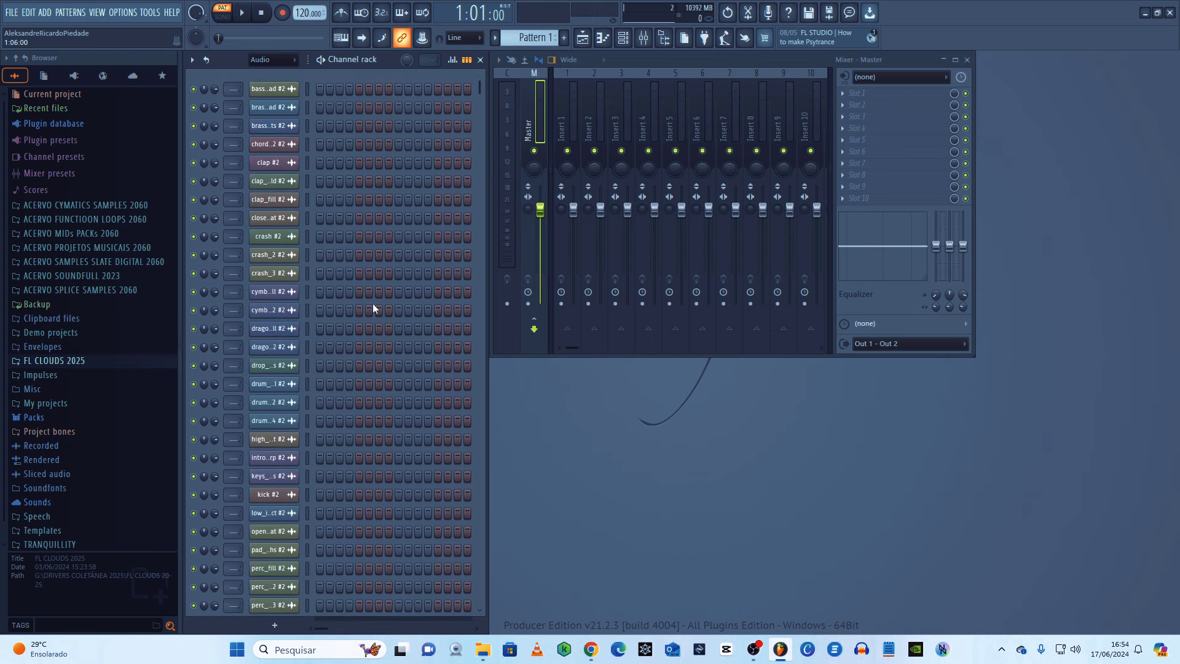
double_click(307, 89)
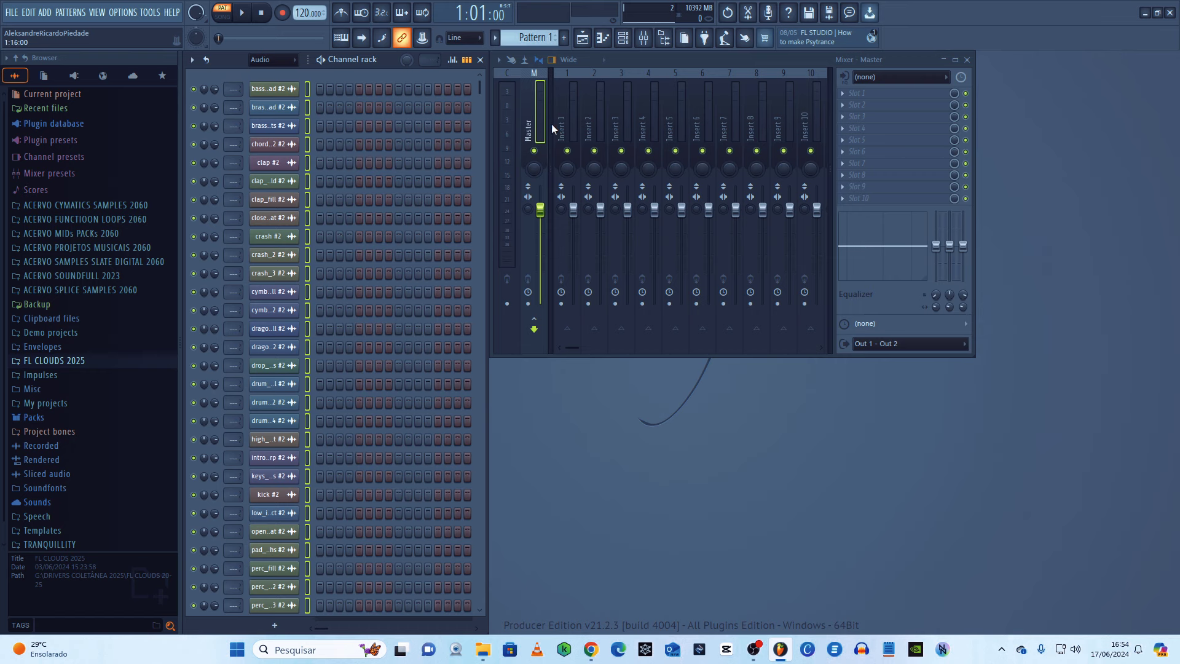
Route the selected channels to consecutive mixer tracks starting at Insert 1 and check the resulting assignments.
click(570, 72)
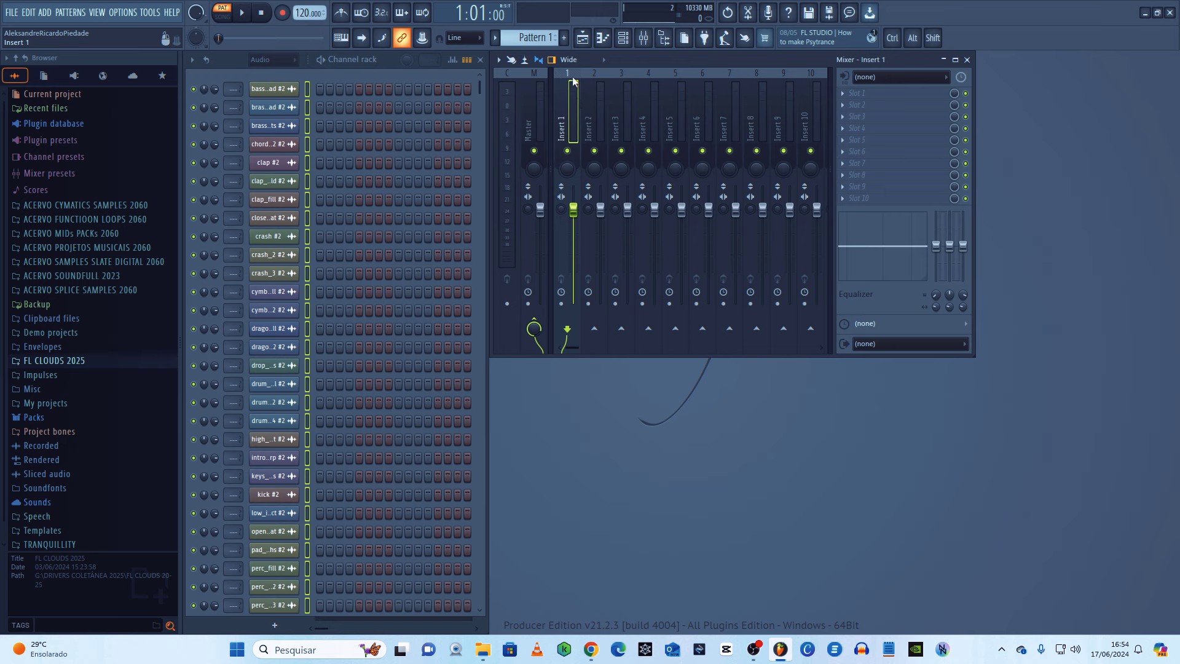
key(ctrl)
key(shift)
key(ctrl+shift+l)
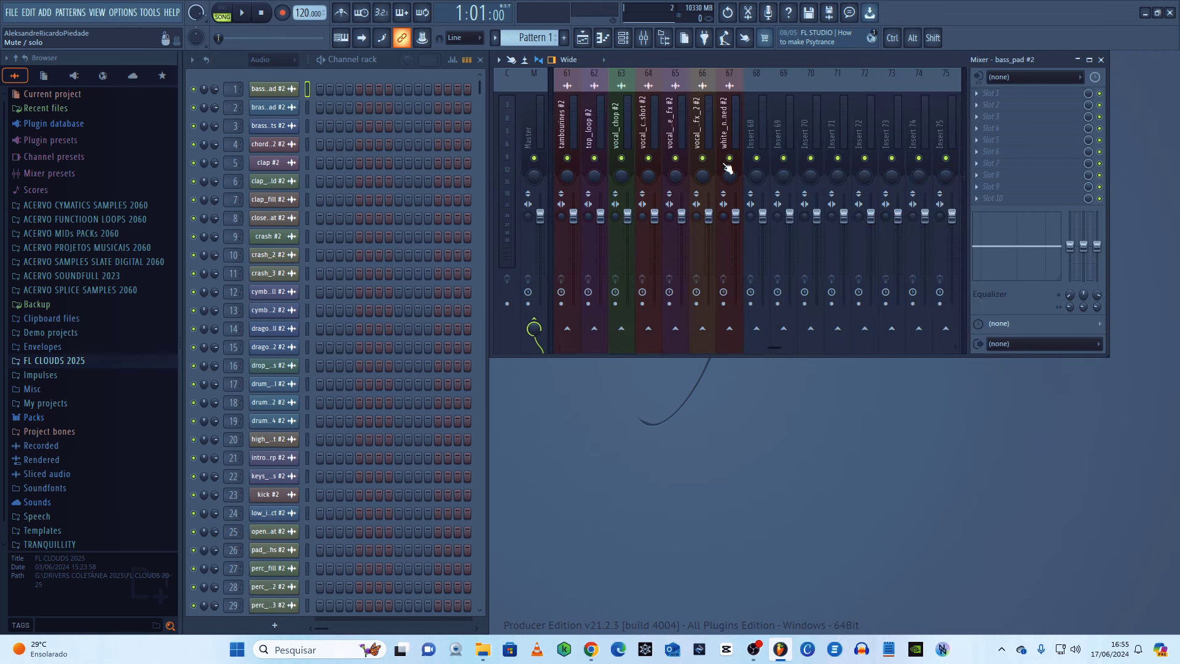
scroll(713, 154, up, 6)
scroll(697, 140, up, 10)
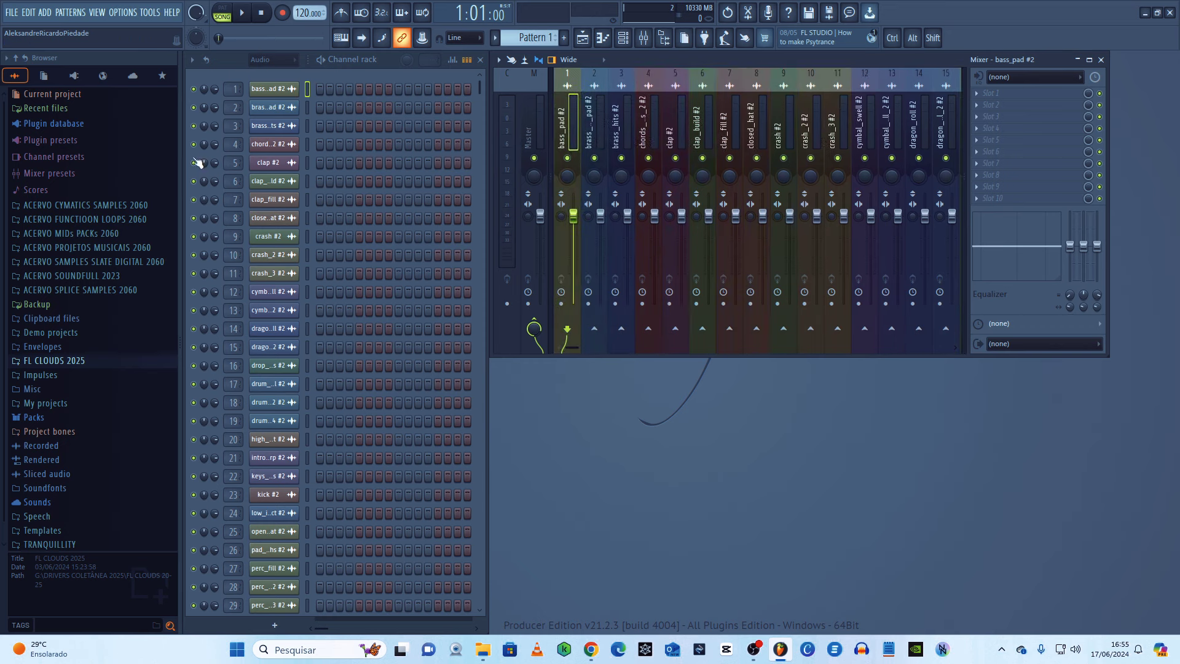
Play the song, show the whole arrangement in the playlist and jump playback to about bar 11.
click(245, 13)
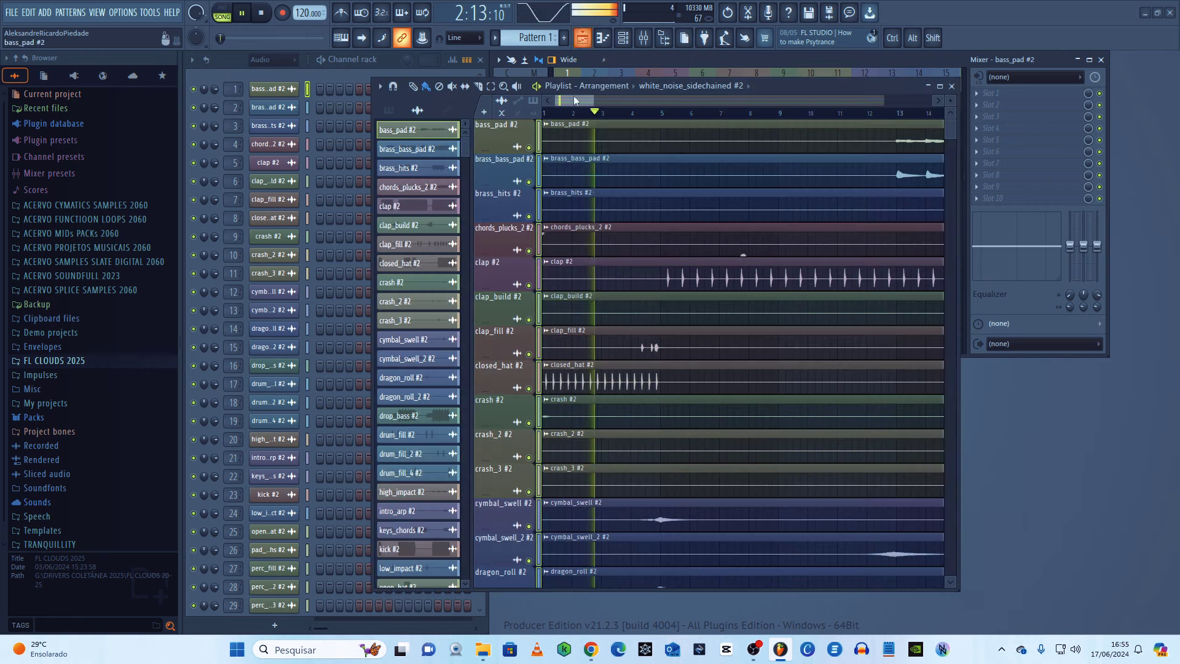
click(582, 38)
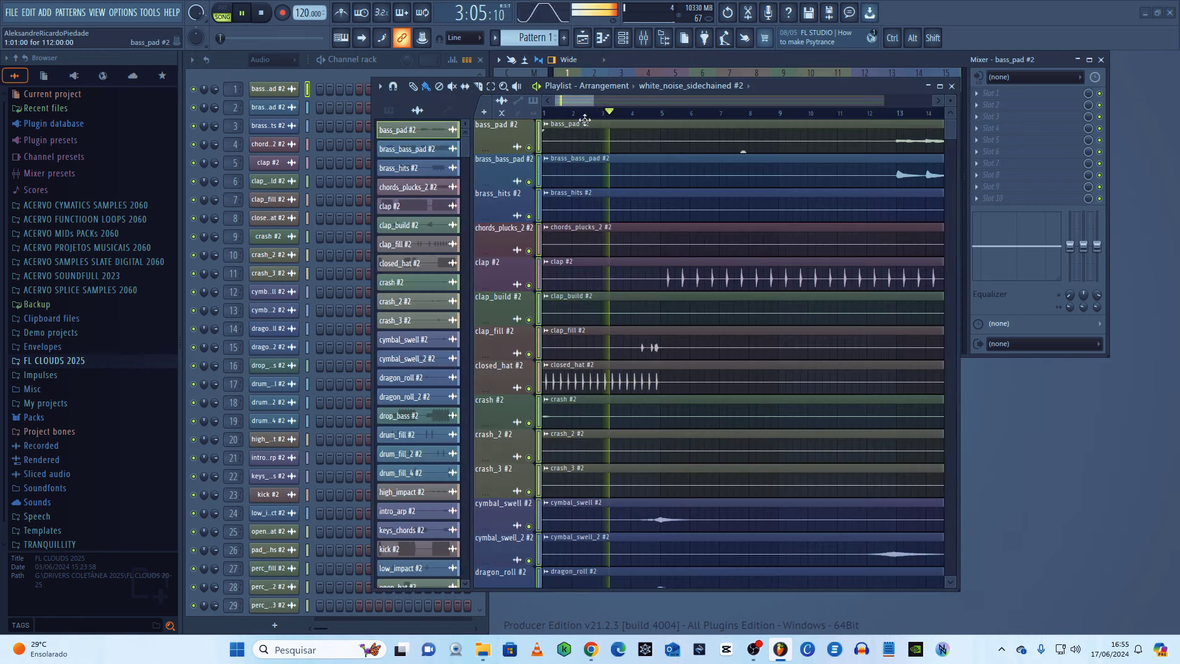
scroll(585, 118, down, 5)
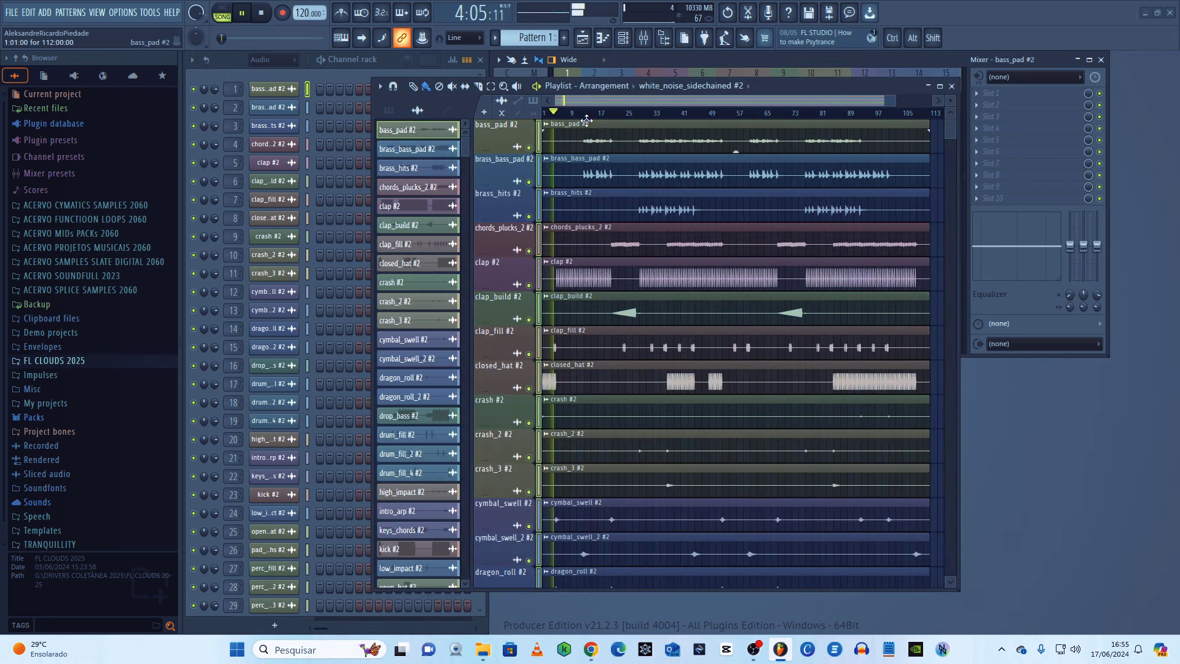
click(581, 116)
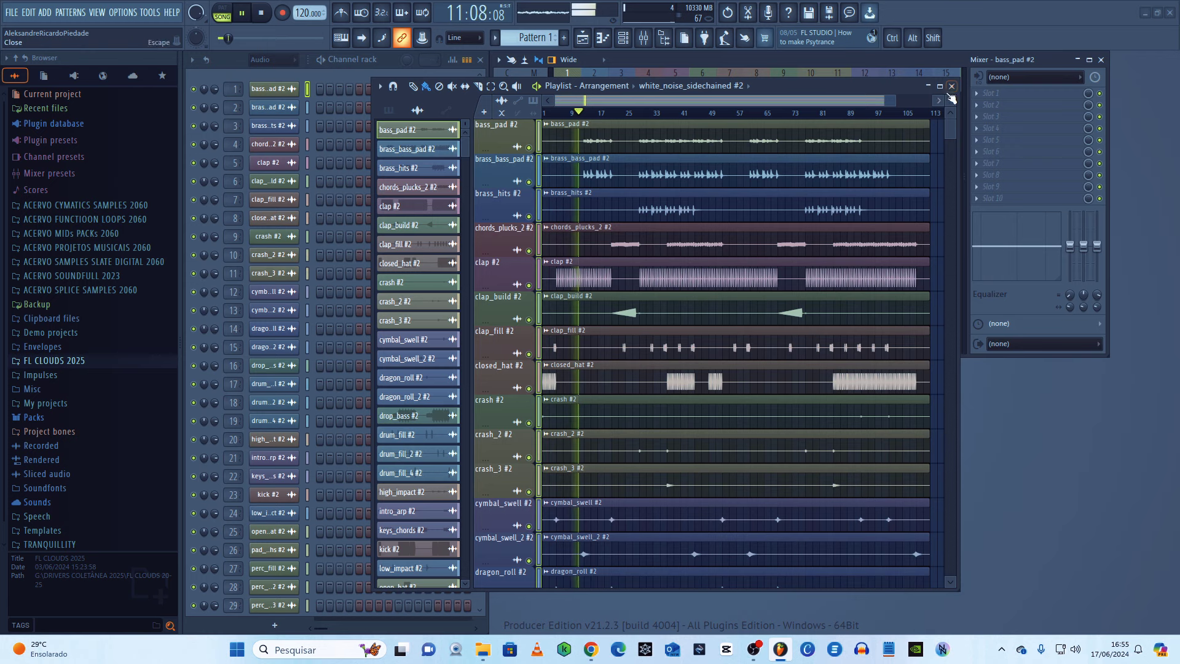
Close the playlist and examine the level meters across the mixer's stem tracks during playback.
click(952, 86)
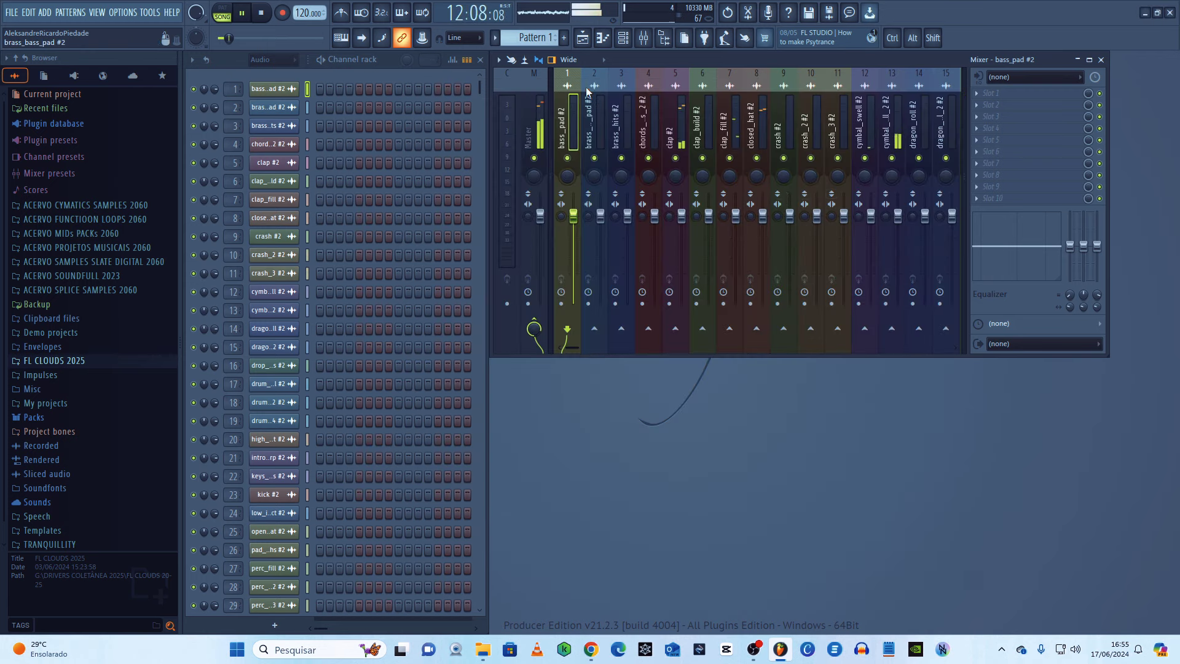
scroll(587, 91, down, 3)
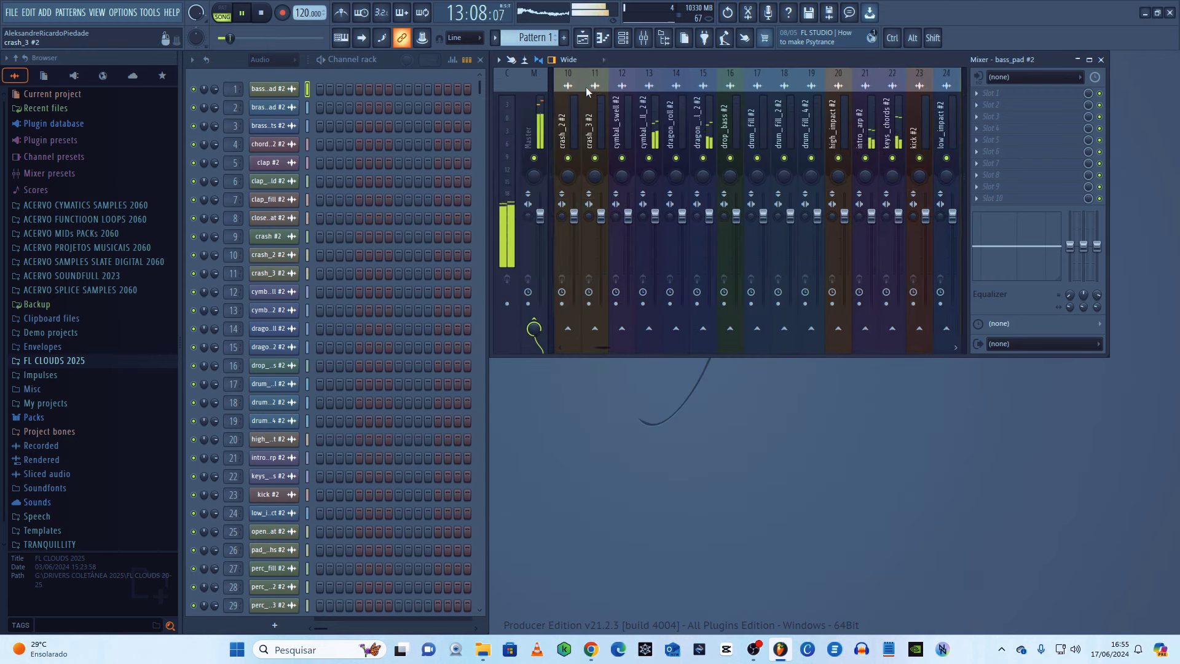
scroll(694, 161, down, 6)
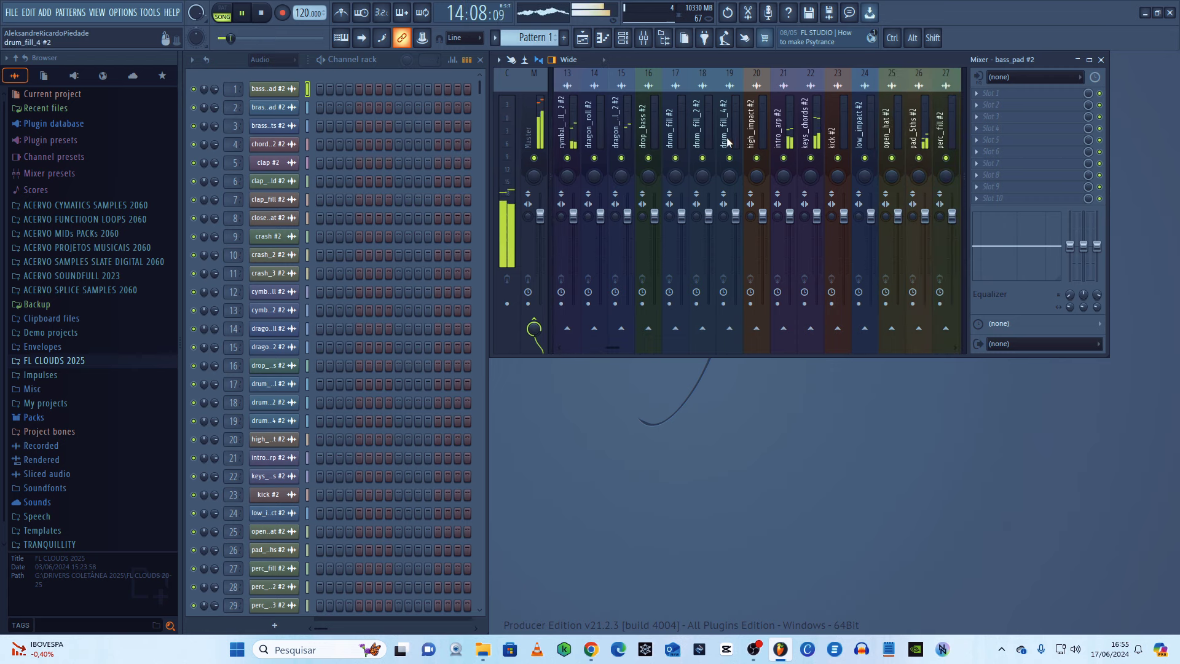
scroll(710, 147, down, 3)
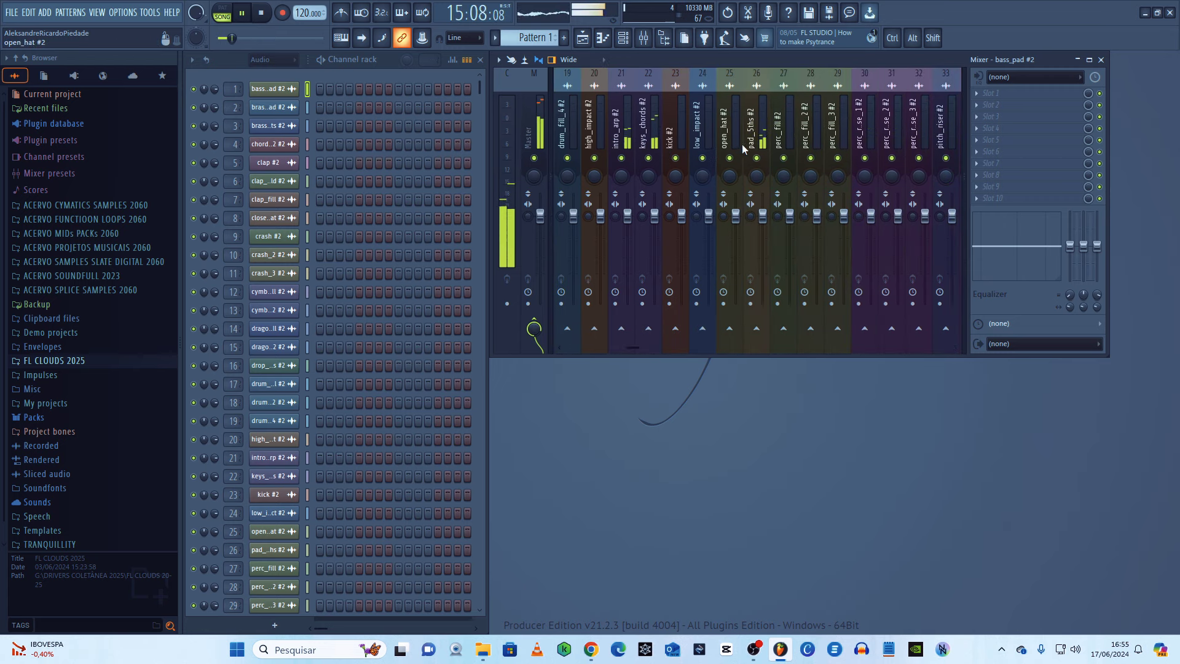
scroll(743, 144, down, 3)
scroll(743, 144, down, 9)
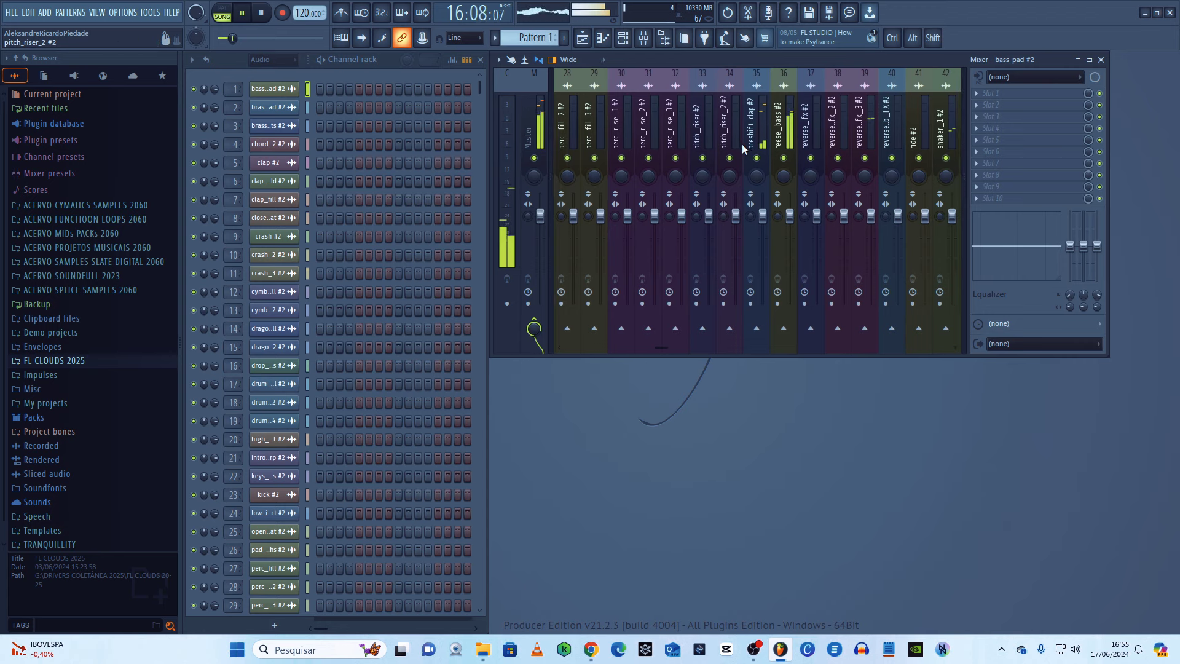
scroll(748, 146, down, 3)
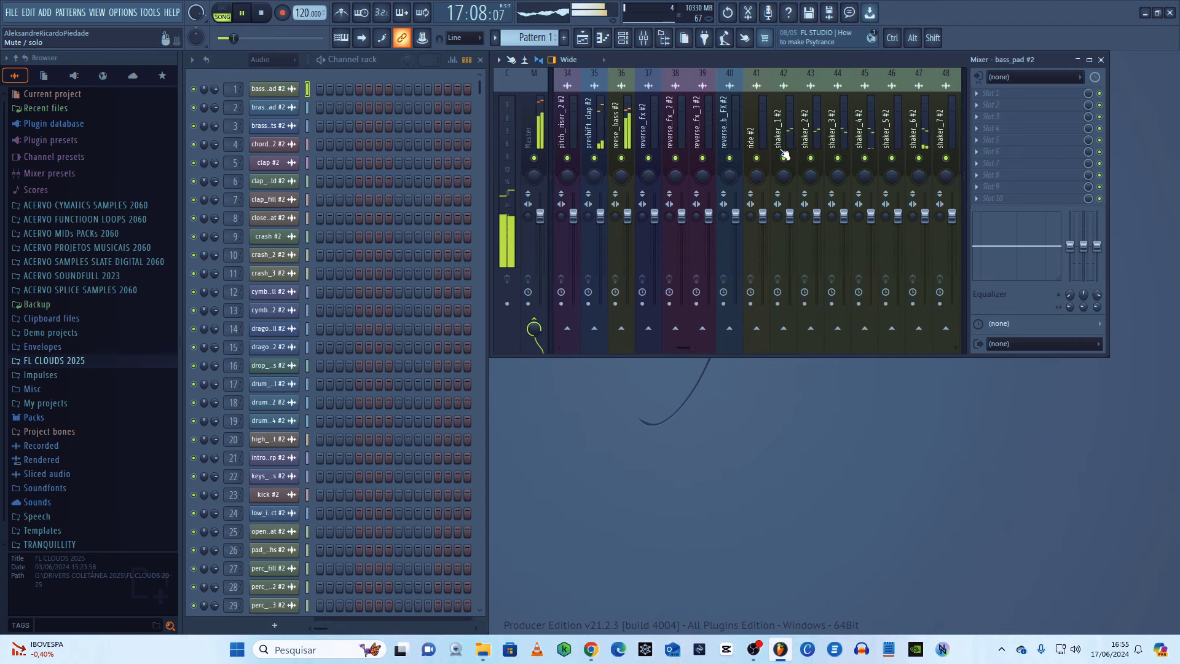
Stop playback and reopen the playlist showing the full arrangement.
click(263, 16)
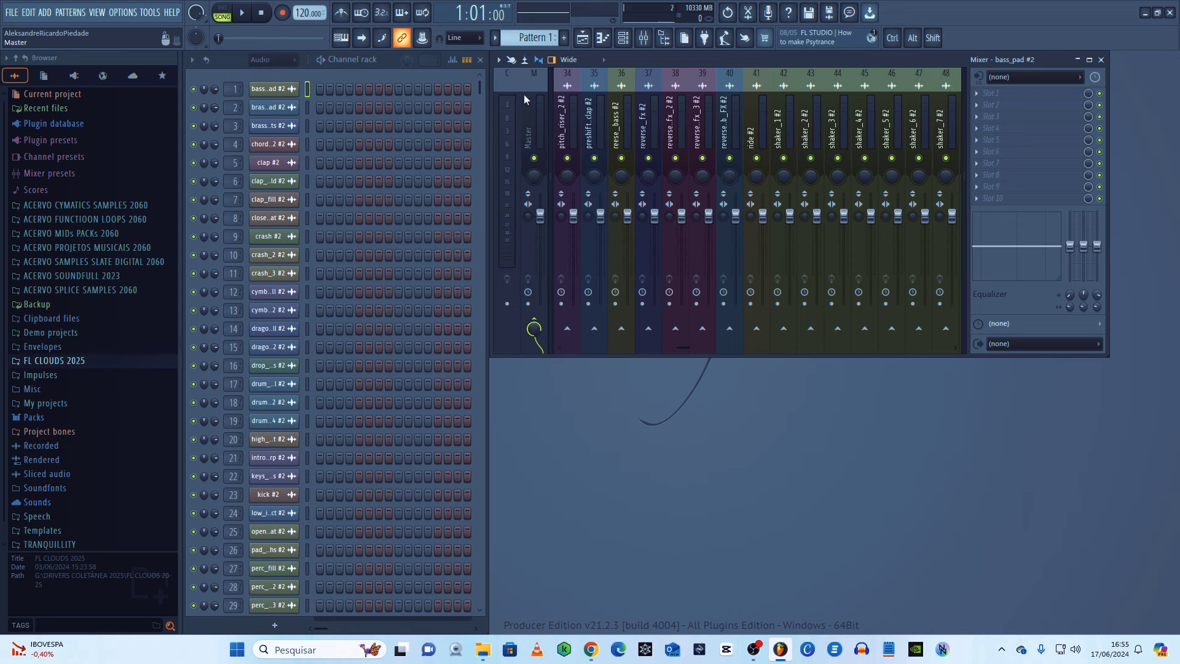
click(582, 38)
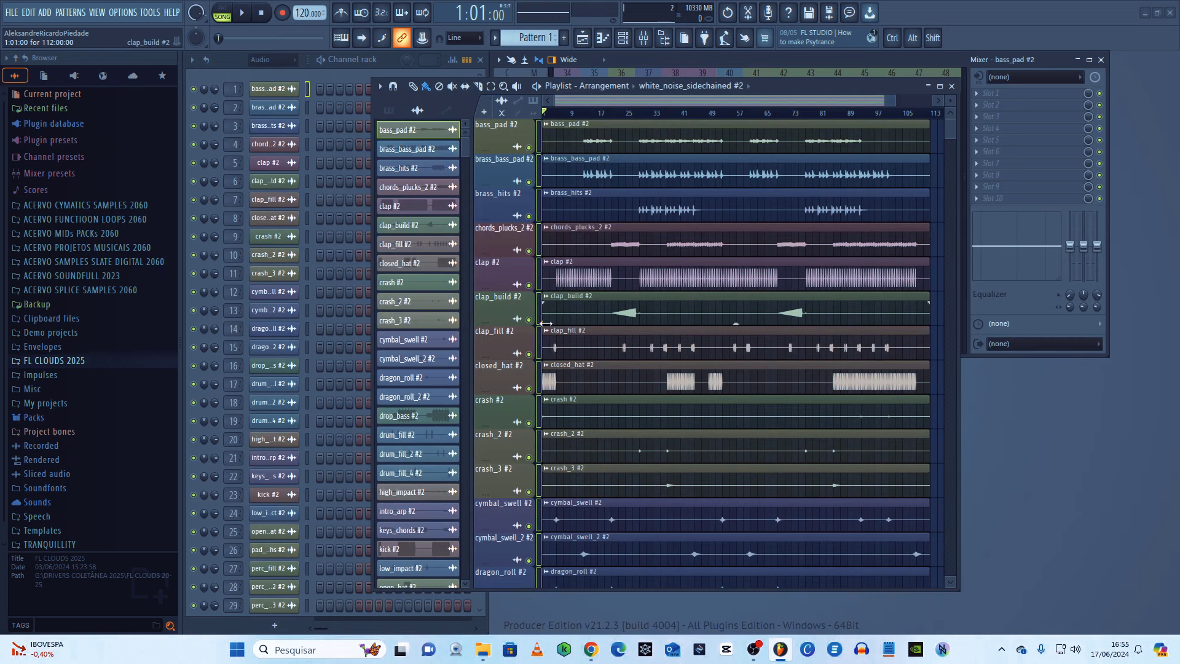